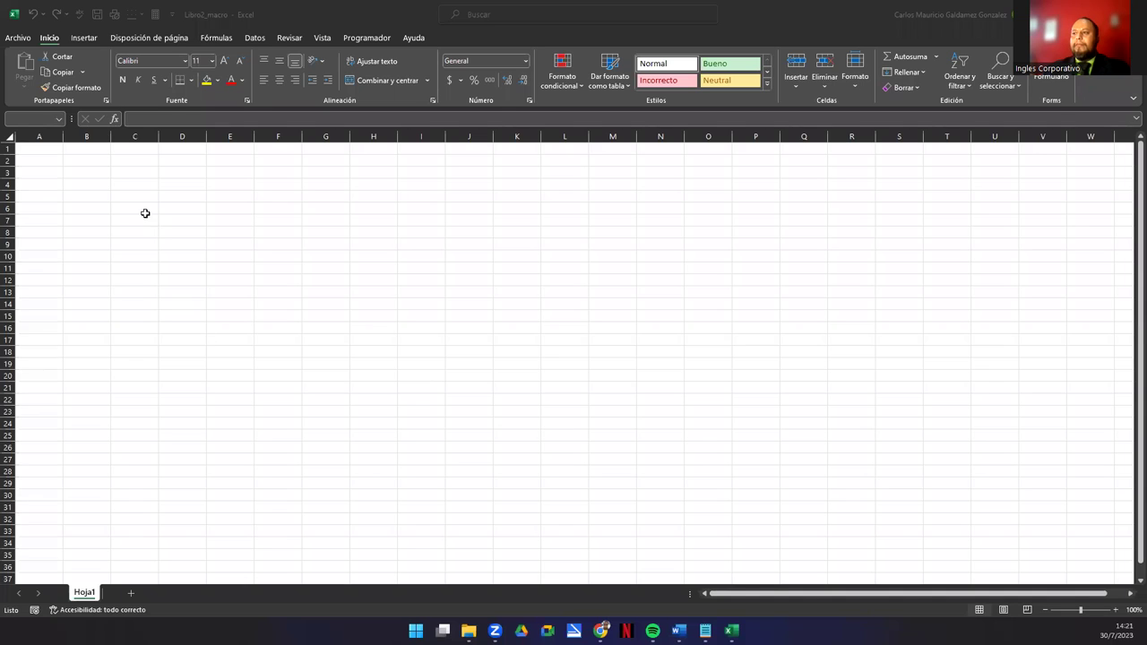
# Save the workbook to the Escritorio as macro-enabled workbook Libro2_macro
pyautogui.click(133, 199)
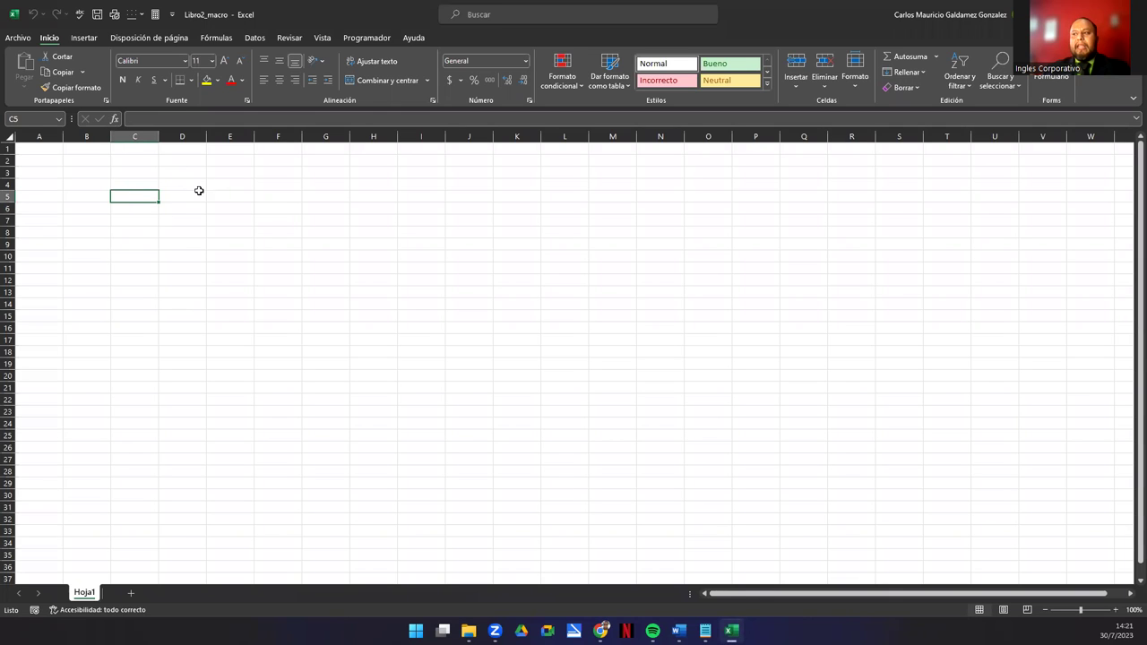
pyautogui.click(18, 38)
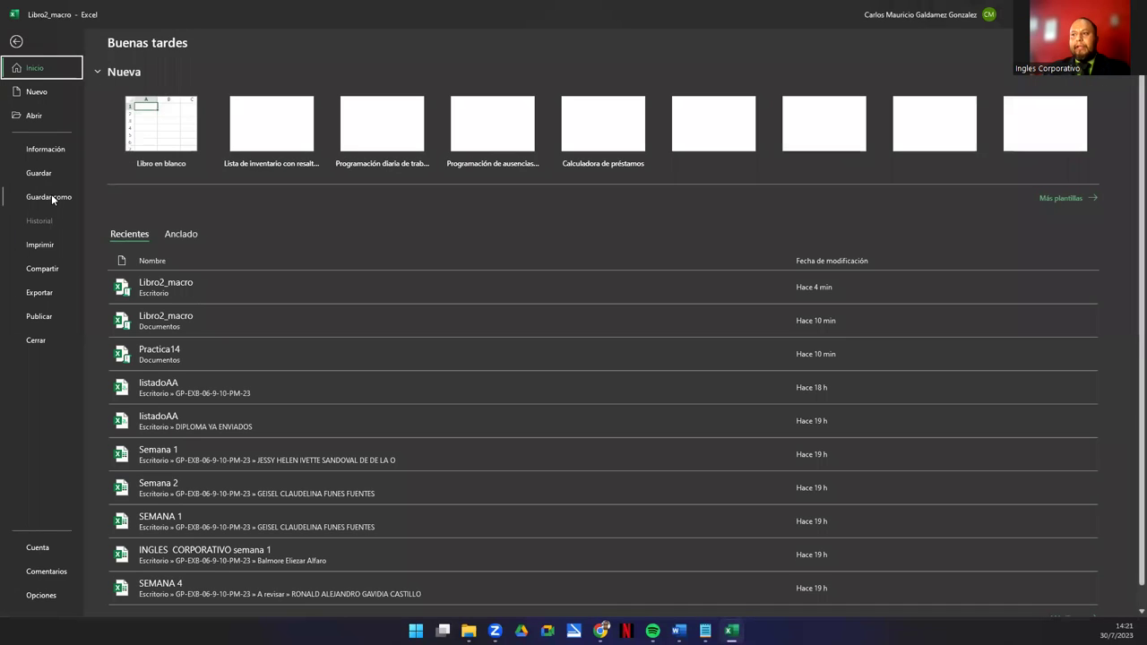
pyautogui.click(51, 194)
pyautogui.click(371, 148)
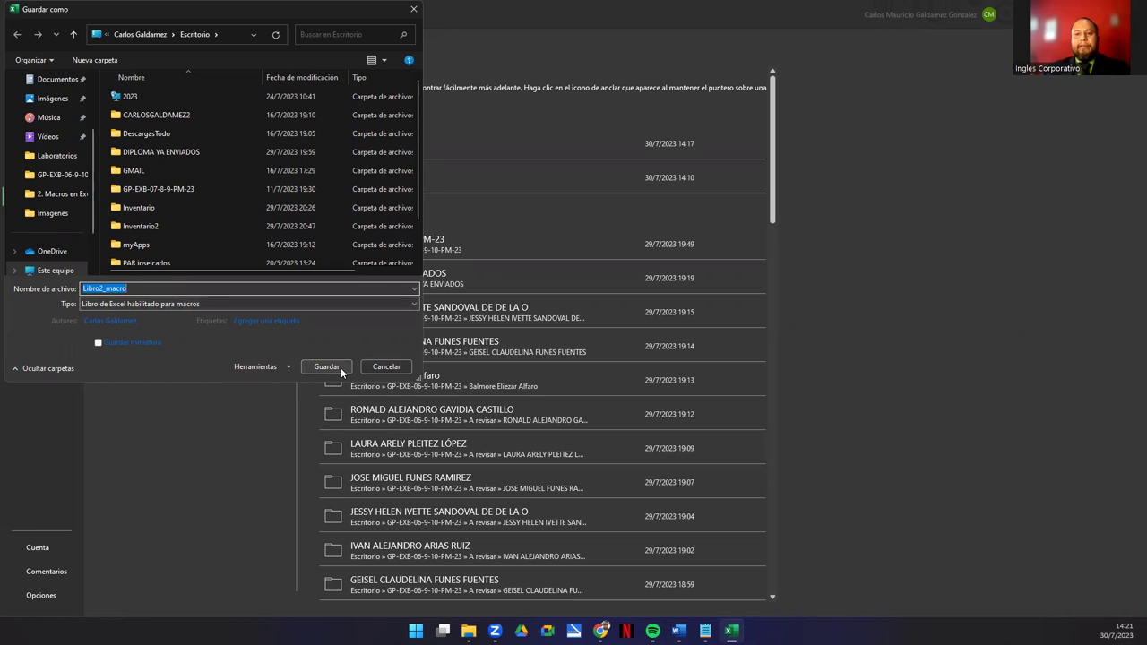
pyautogui.click(377, 368)
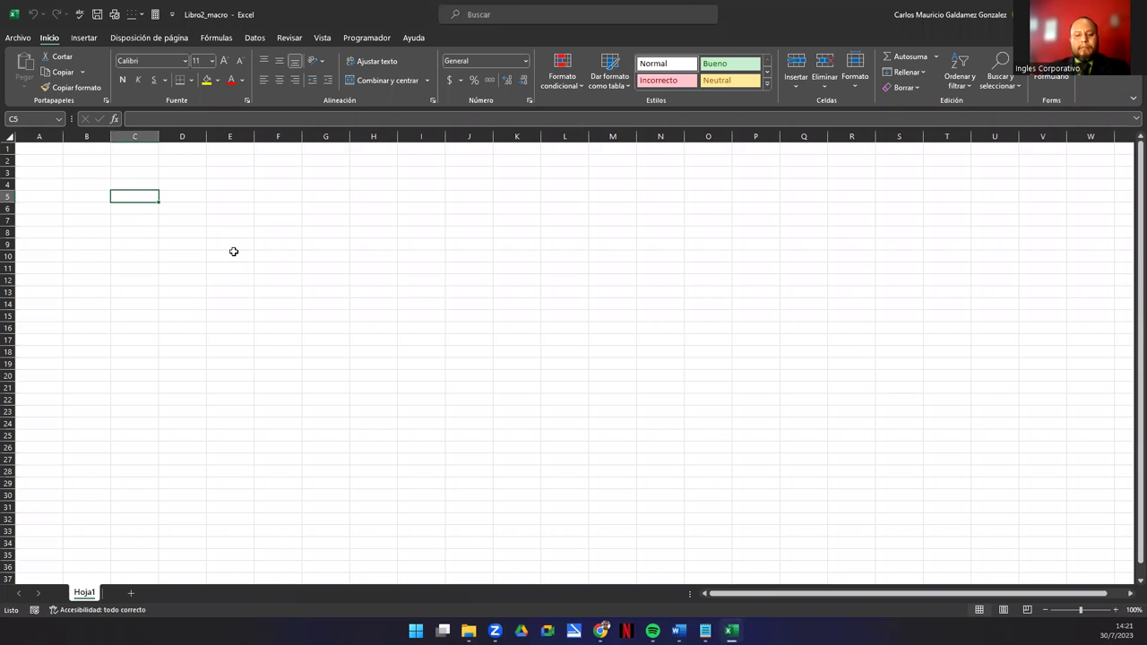
# Open the ThisWorkbook code module in the VBA editor (Alt+F11) and review its code
pyautogui.hotkey('alt', 'F11')
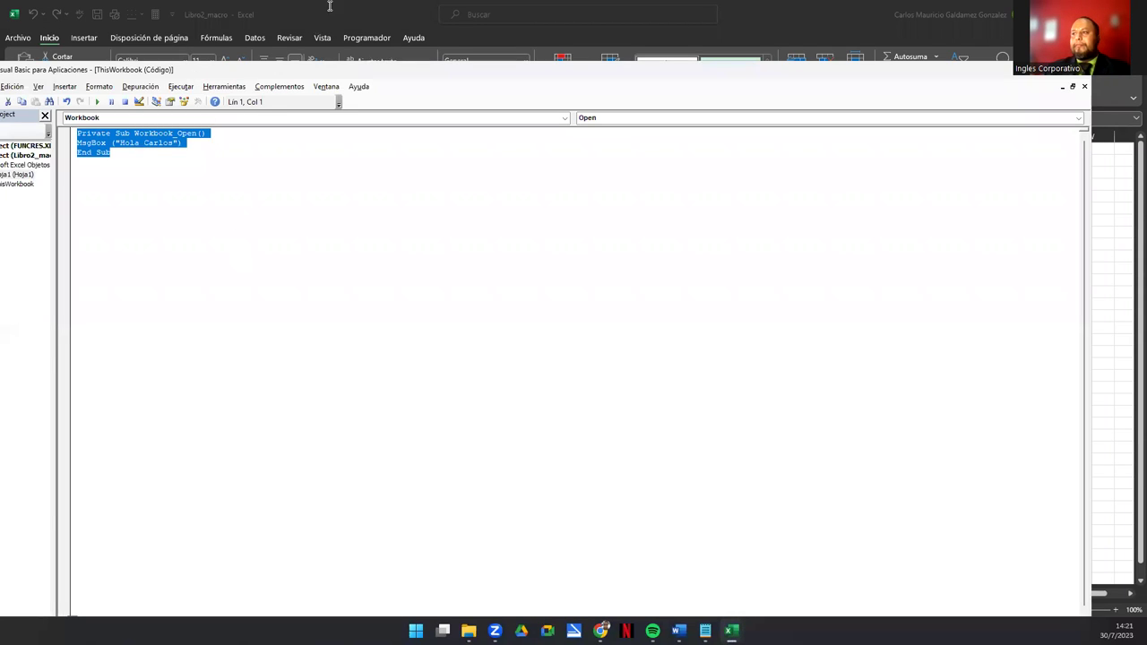
pyautogui.click(190, 156)
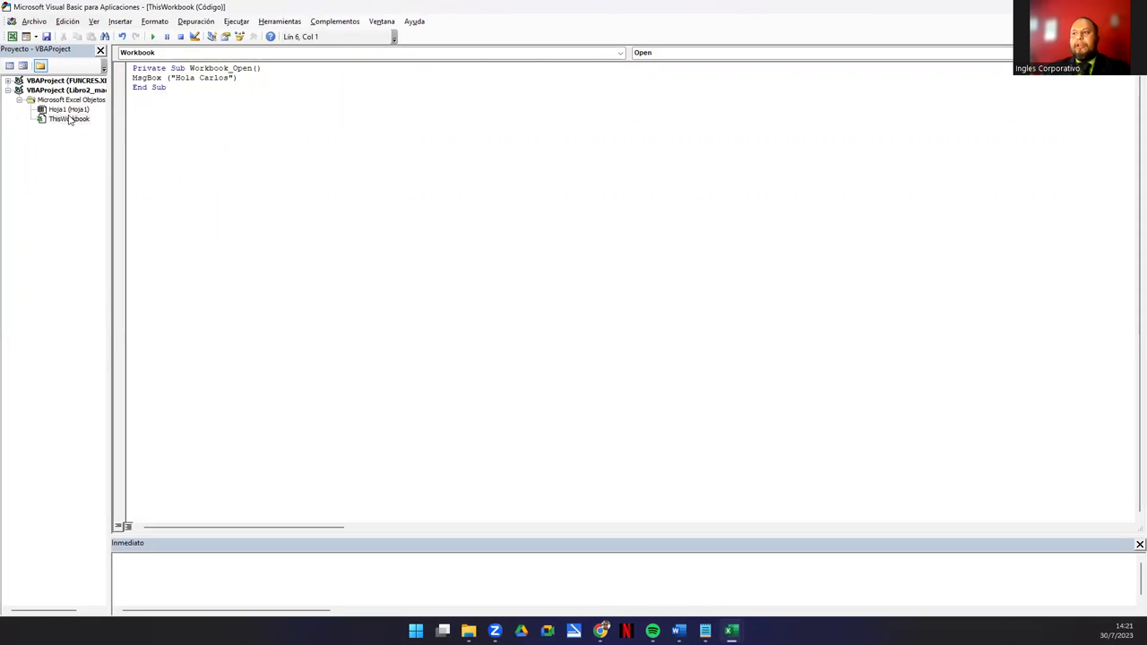
pyautogui.click(74, 122)
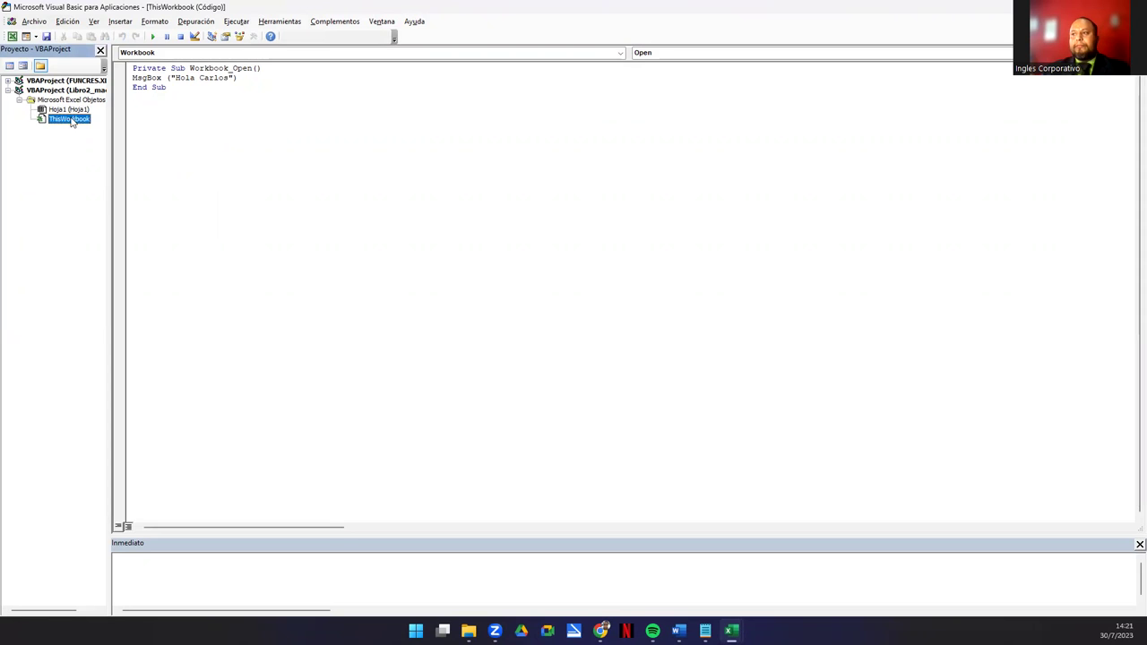
pyautogui.click(166, 120)
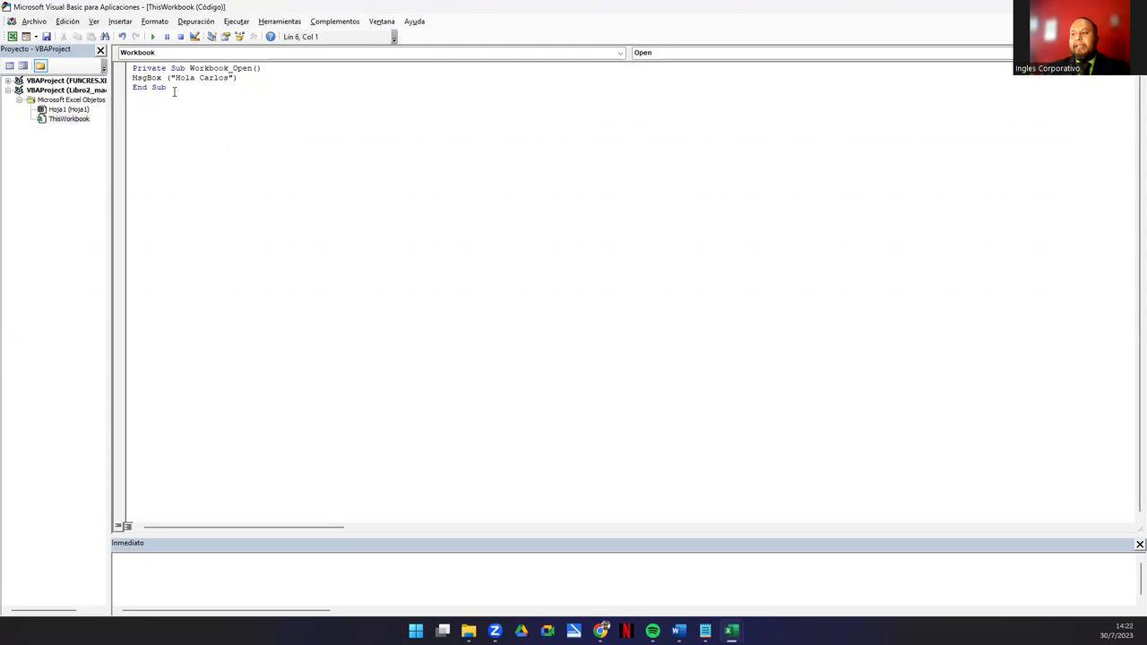
pyautogui.hotkey('ctrl', 'a')
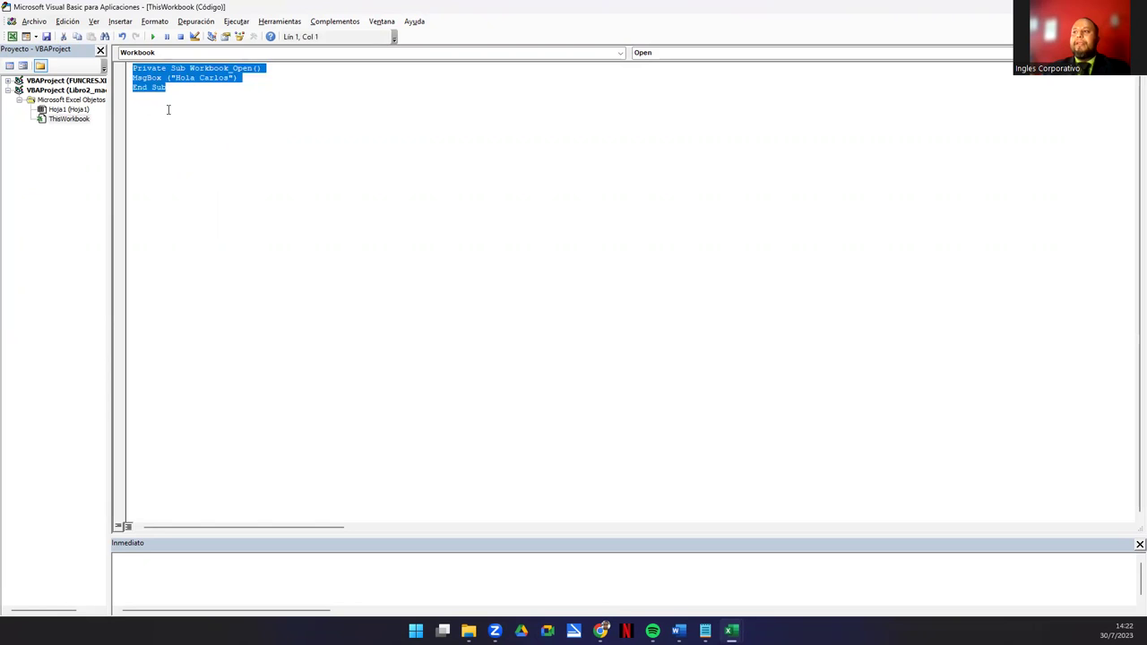
pyautogui.click(168, 108)
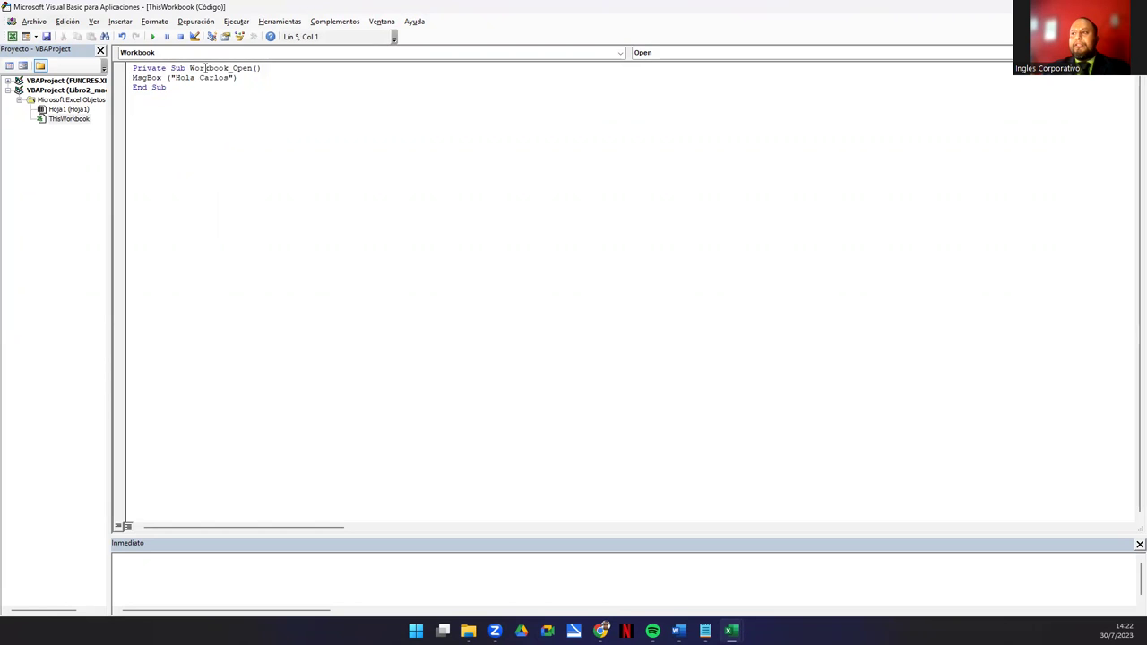
# Indent the MsgBox line inside Workbook_Open with Tab, then return to Excel
pyautogui.moveTo(189, 69); pyautogui.dragTo(261, 69)
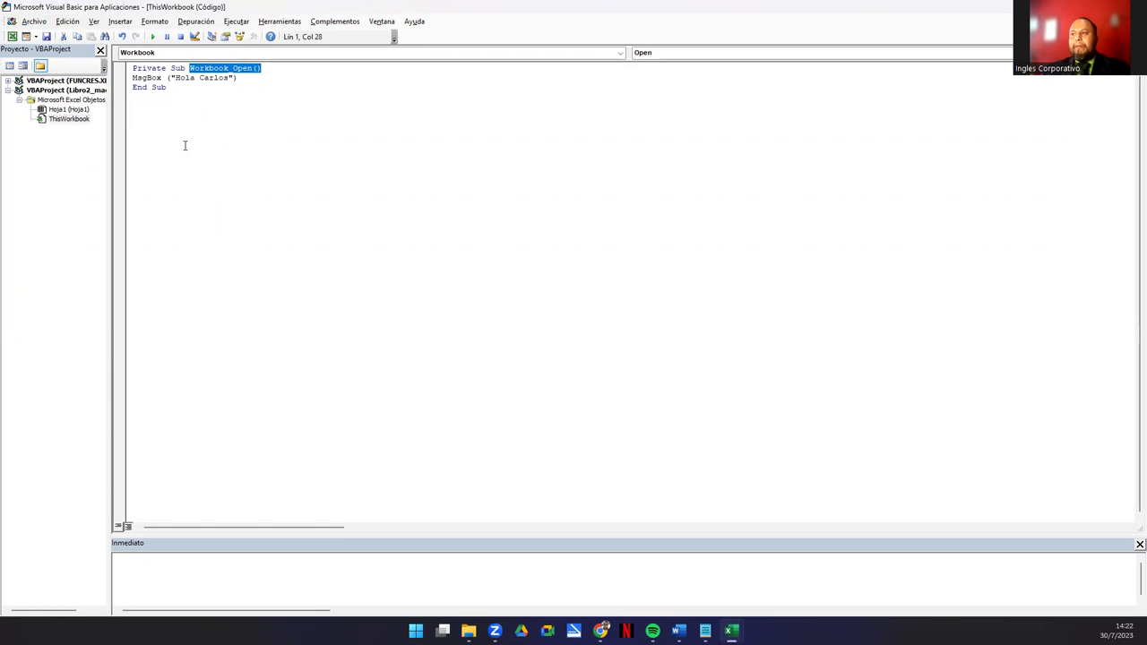
pyautogui.click(135, 79)
pyautogui.press('Tab')
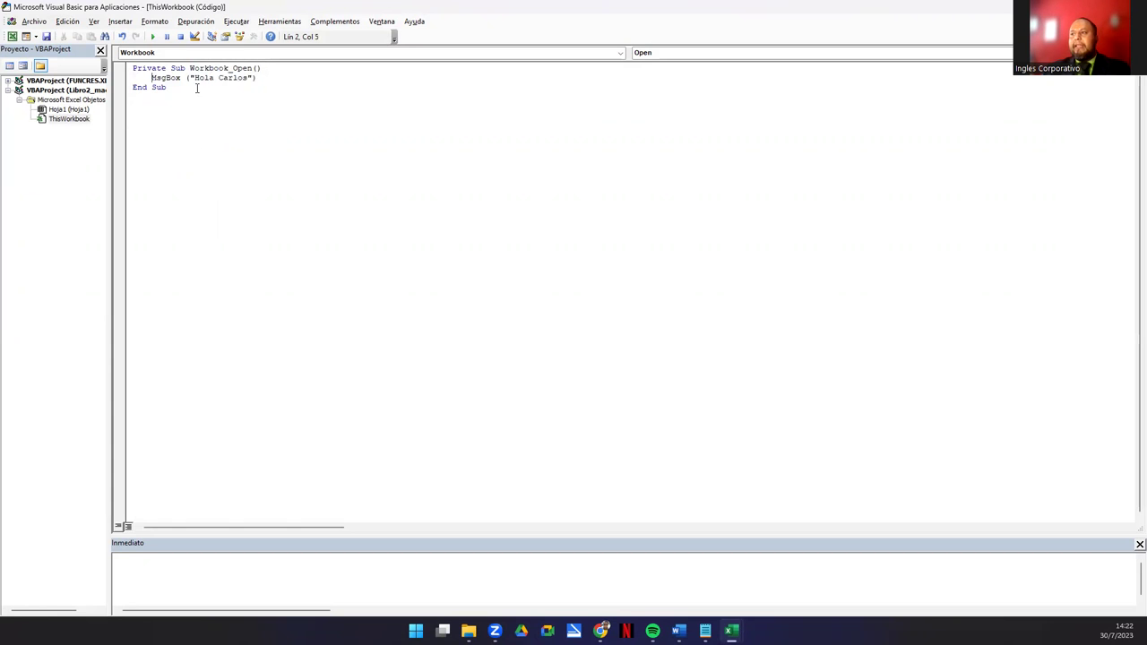
pyautogui.click(126, 93)
pyautogui.click(168, 155)
pyautogui.click(168, 69)
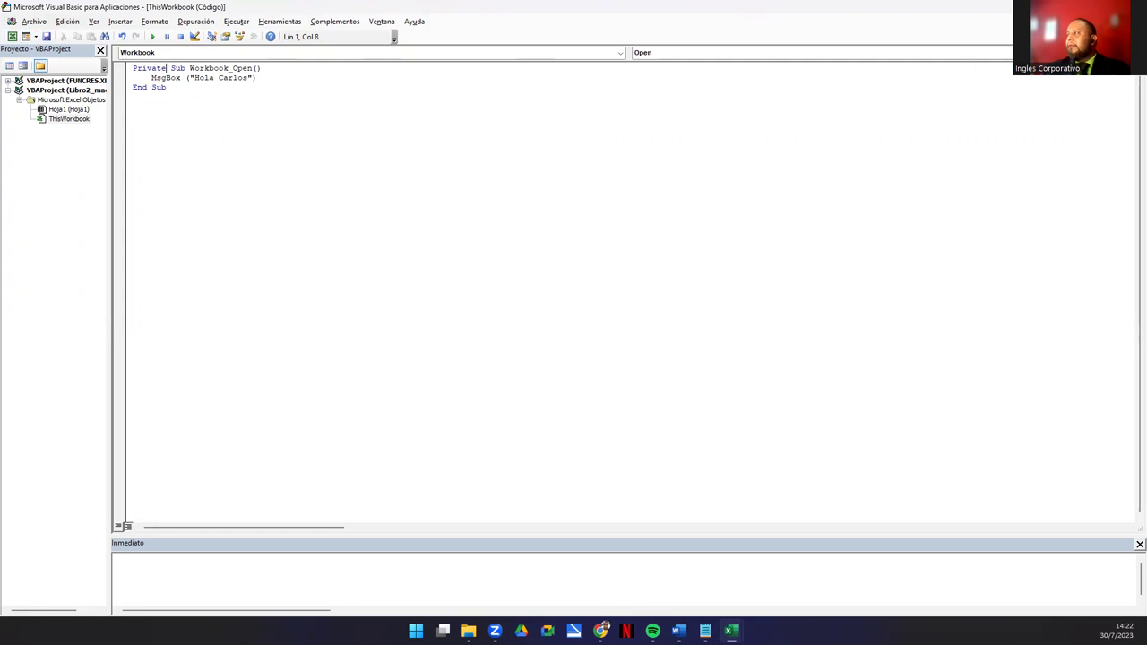
pyautogui.hotkey('alt', 'F11')
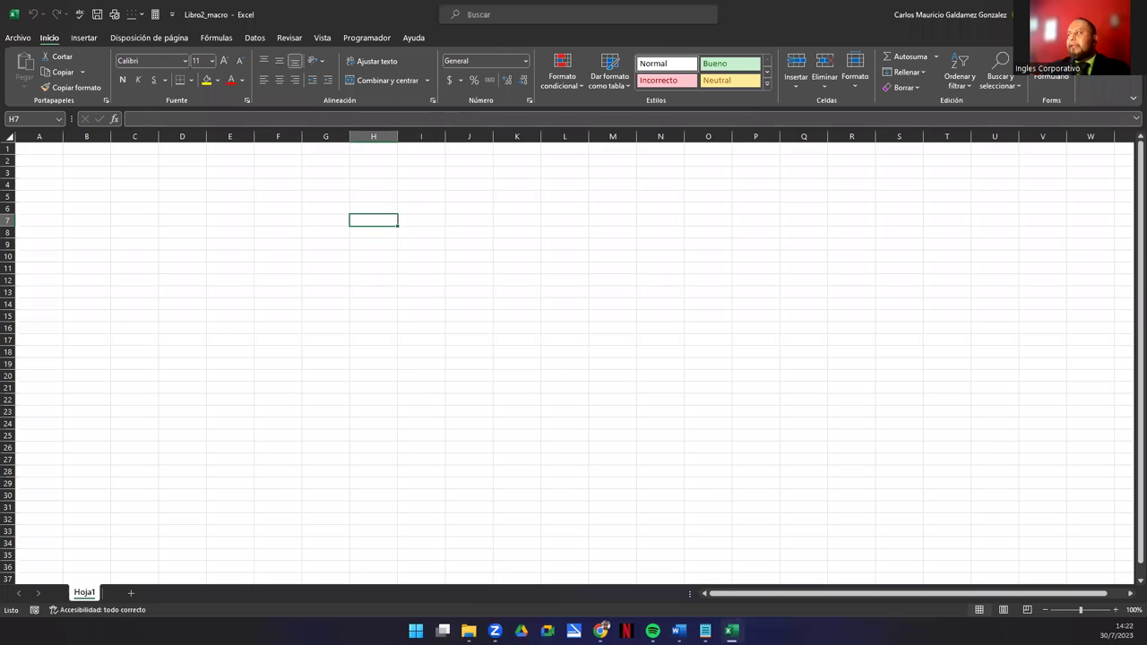
# Reopen Libro2_macro from the desktop with content enabled and dismiss the 'Hola Carlos' greeting
pyautogui.hotkey('alt', 'F4')
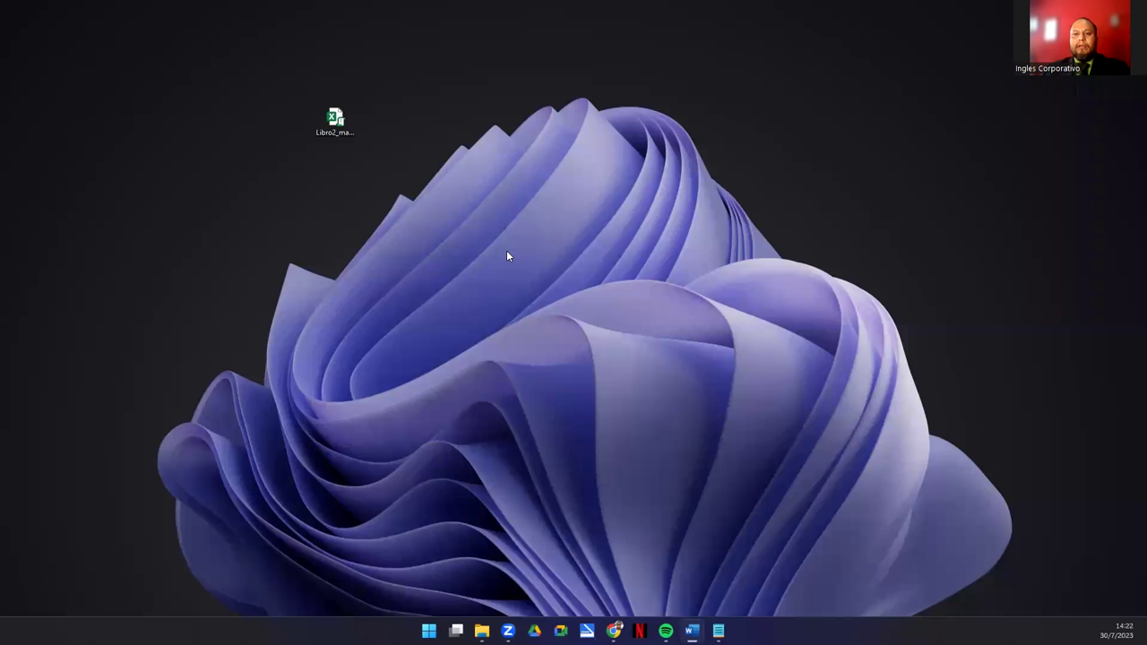
pyautogui.doubleClick(337, 121)
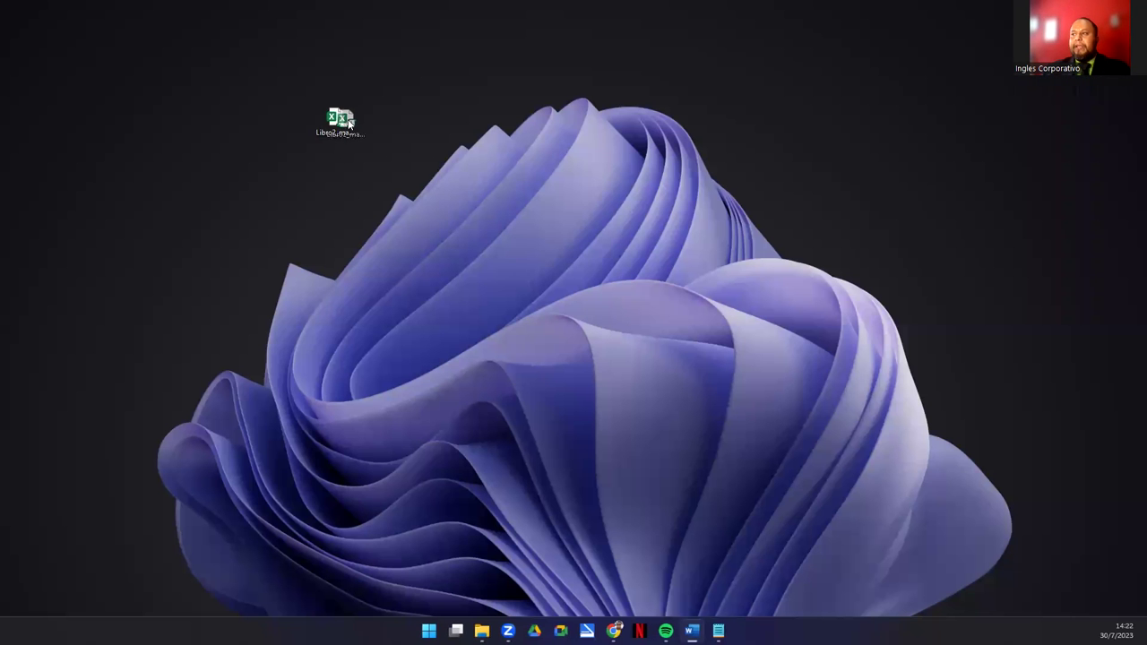
pyautogui.click(338, 123)
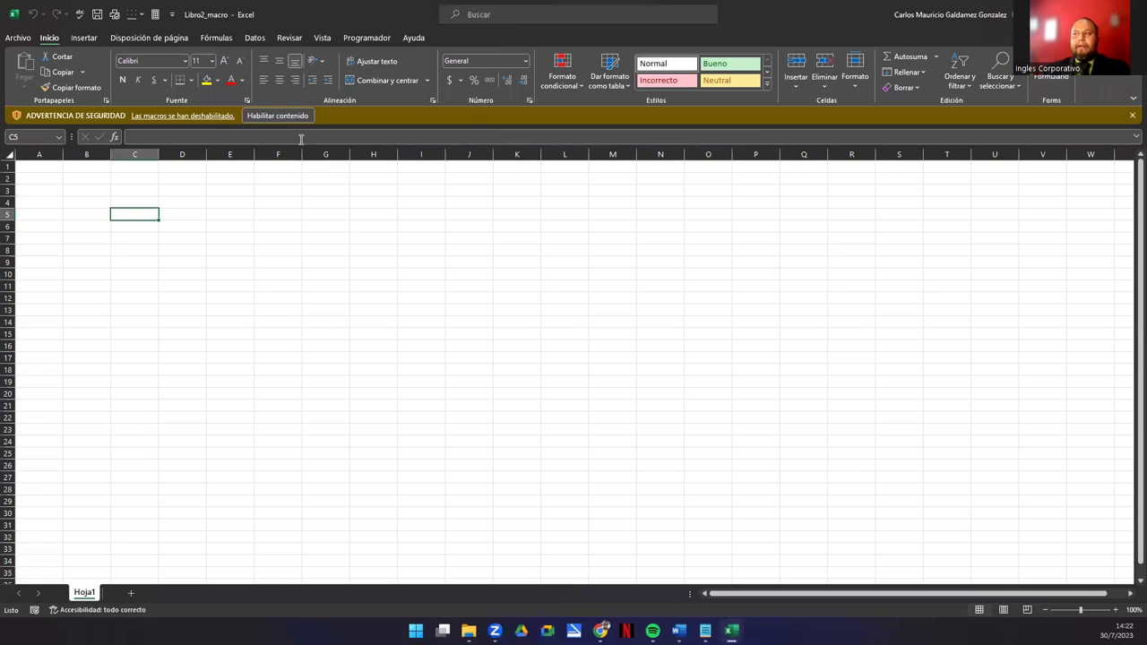
pyautogui.click(255, 115)
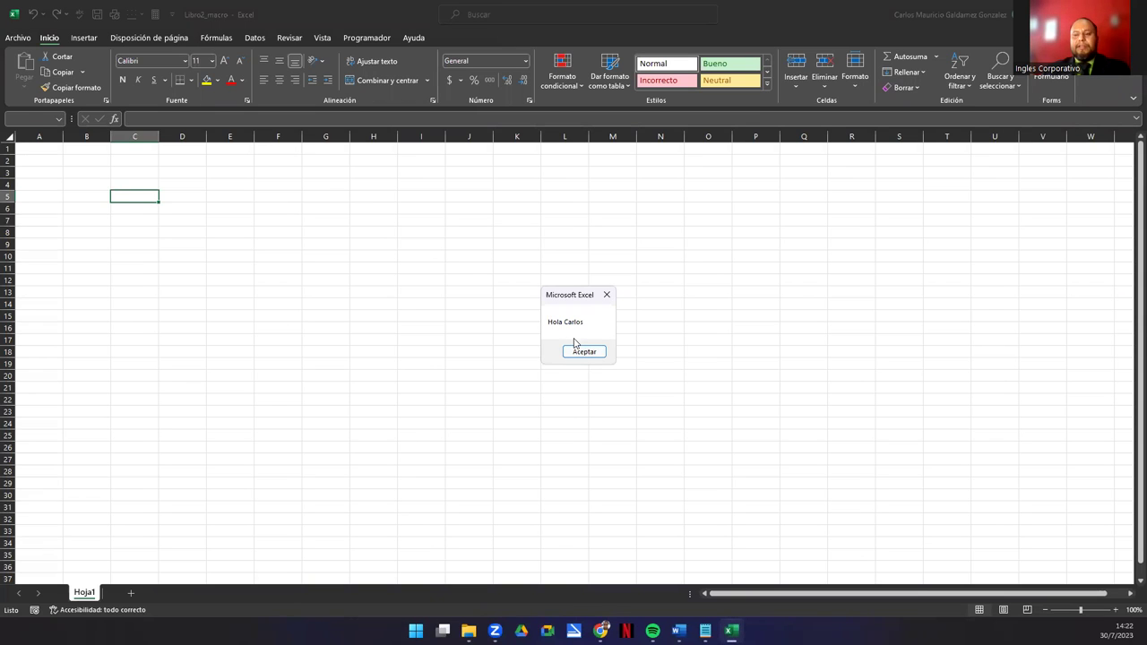
pyautogui.click(583, 353)
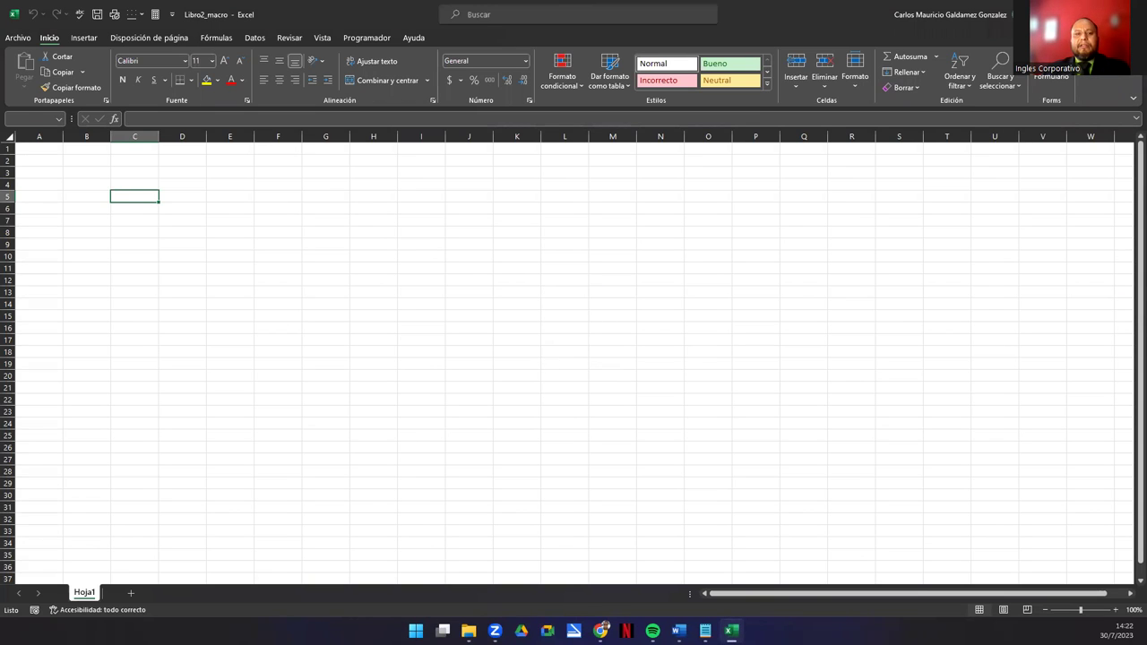